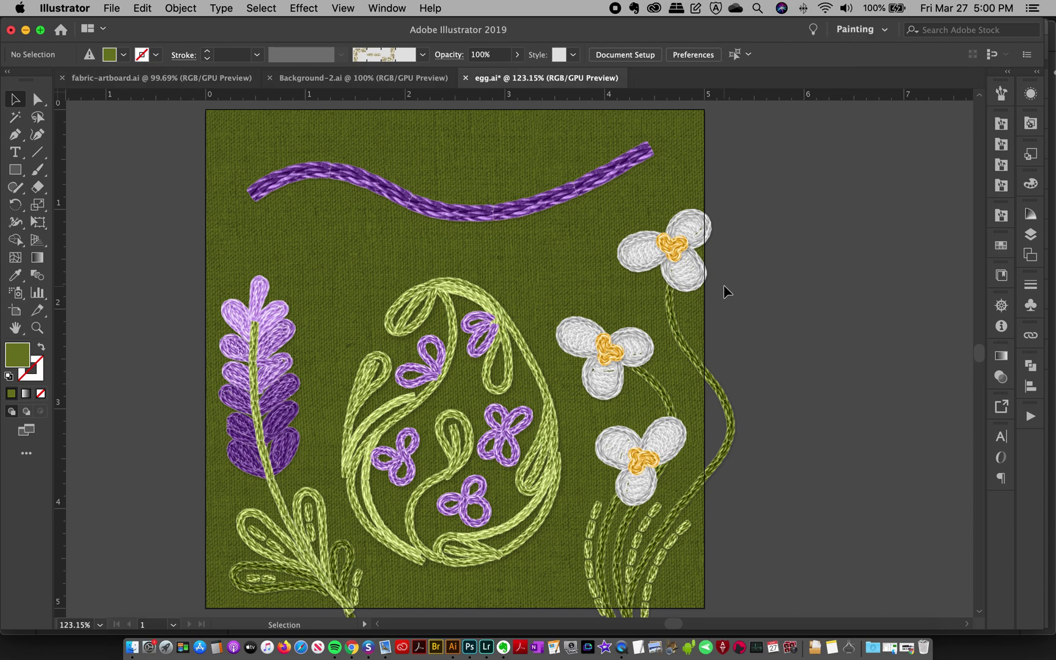
Step: Select, then deselect, the top flower's stem and the purple wavy stroke
left_click(679, 349)
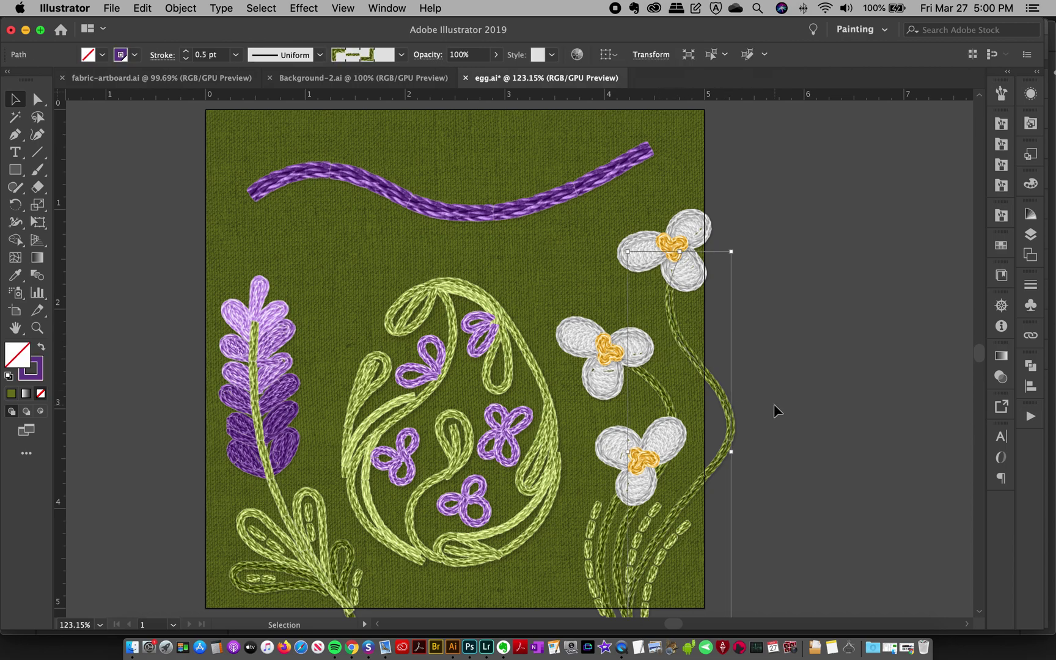
left_click(774, 404)
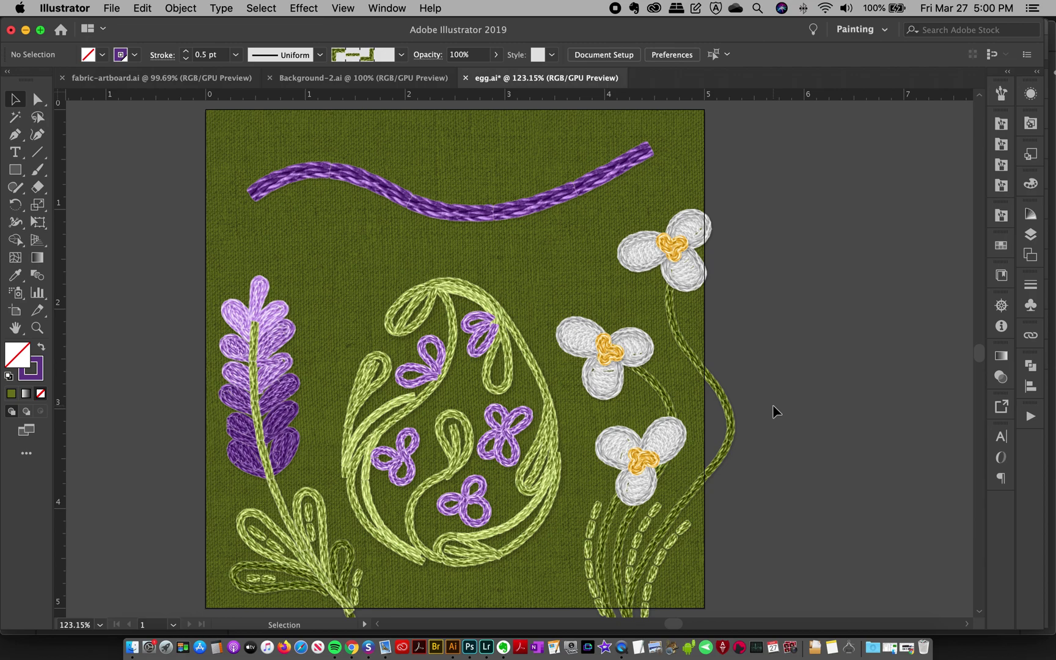
left_click(471, 216)
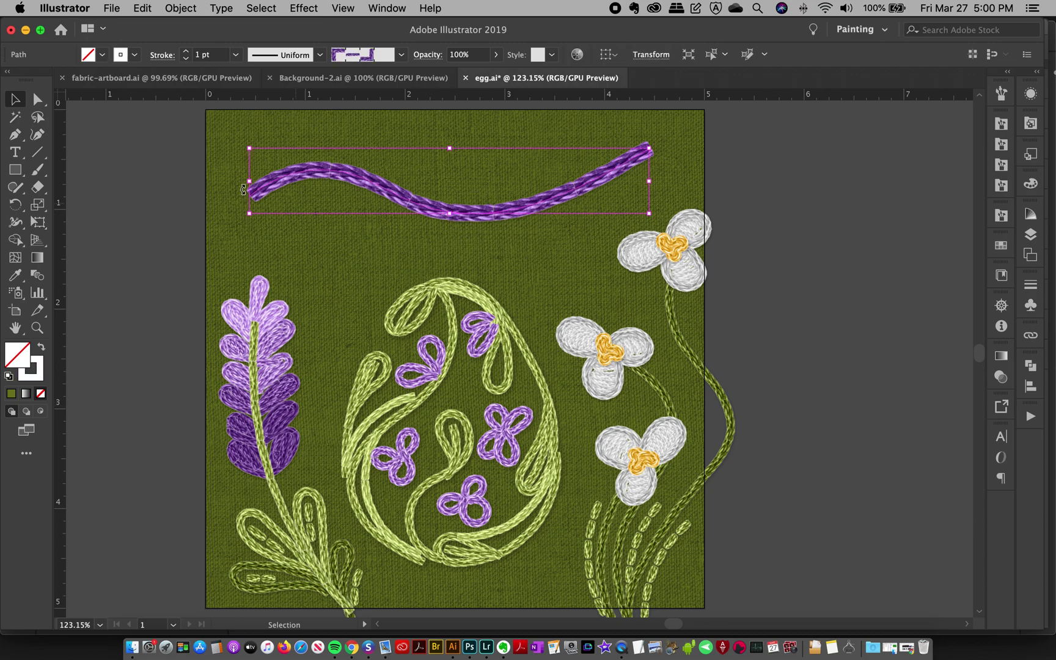
left_click(859, 251)
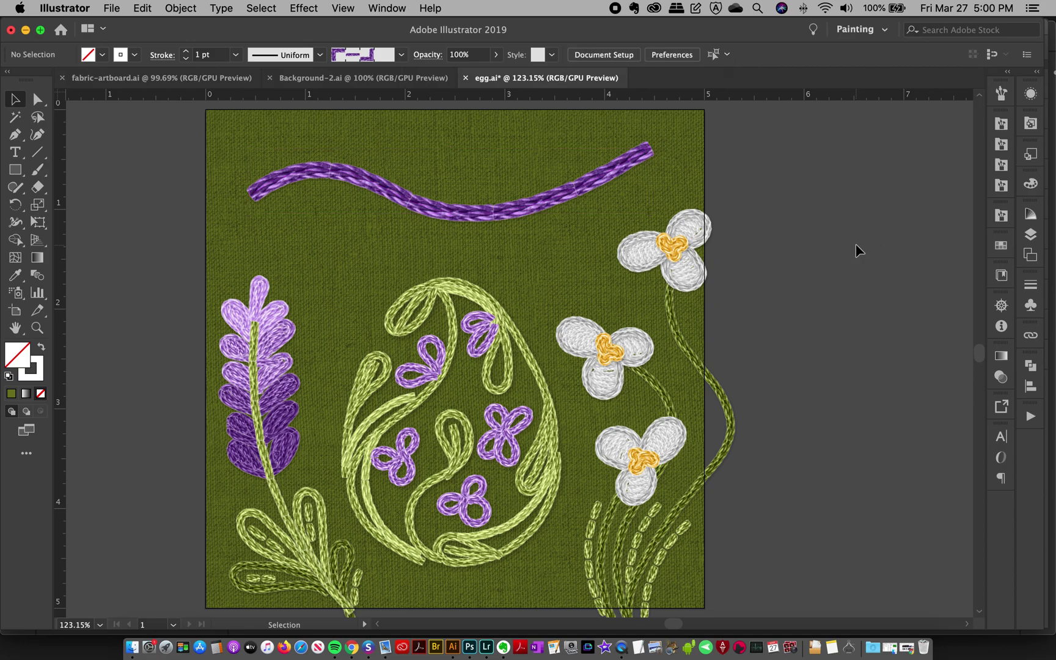
Step: Zoom in to inspect the purple wavy stroke's seams, then fit the artboard back in view
left_click(37, 328)
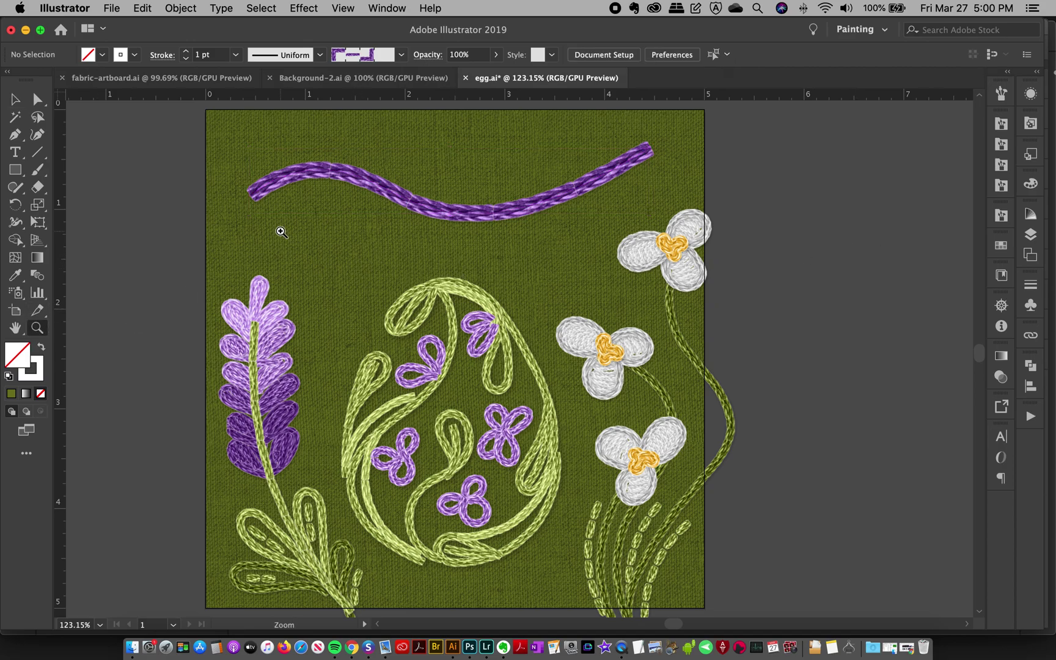
left_click_drag(421, 194, 543, 167)
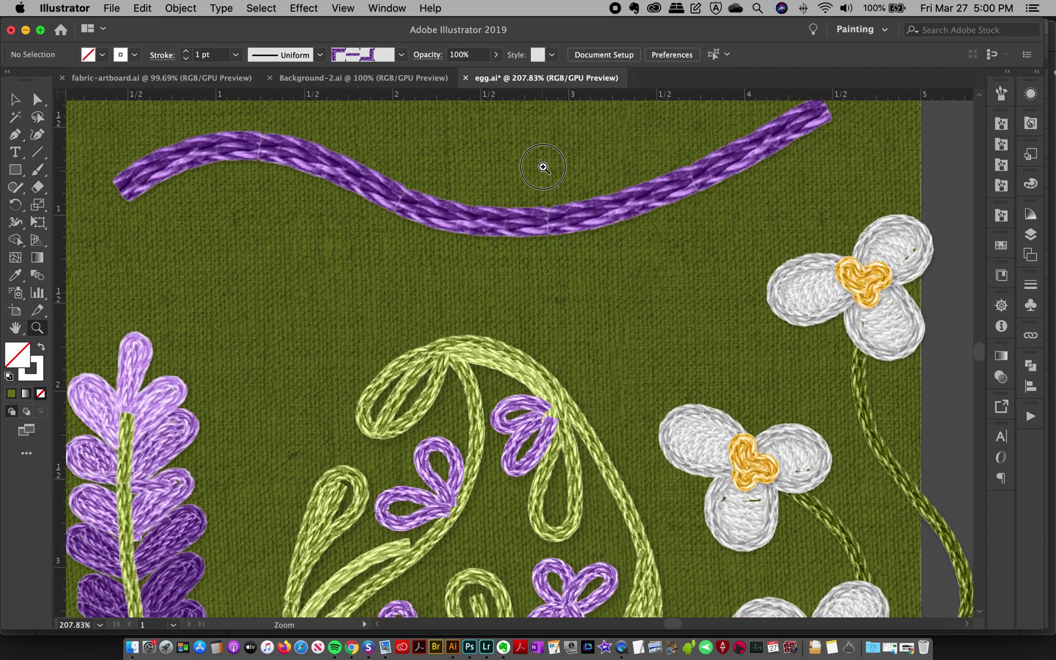
left_click_drag(396, 172, 495, 137)
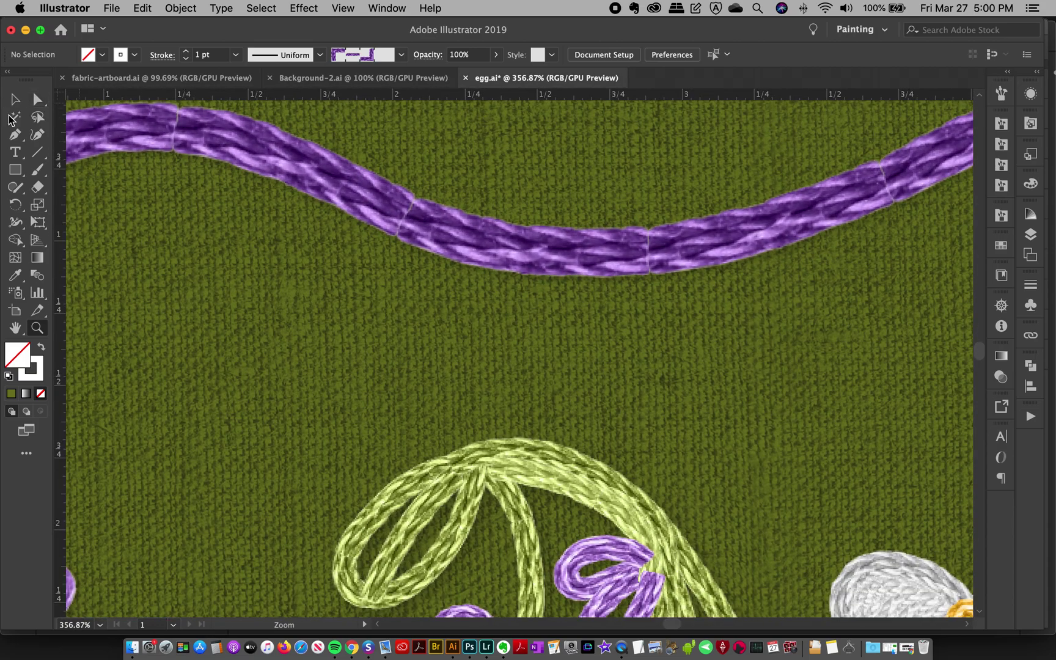
left_click(15, 99)
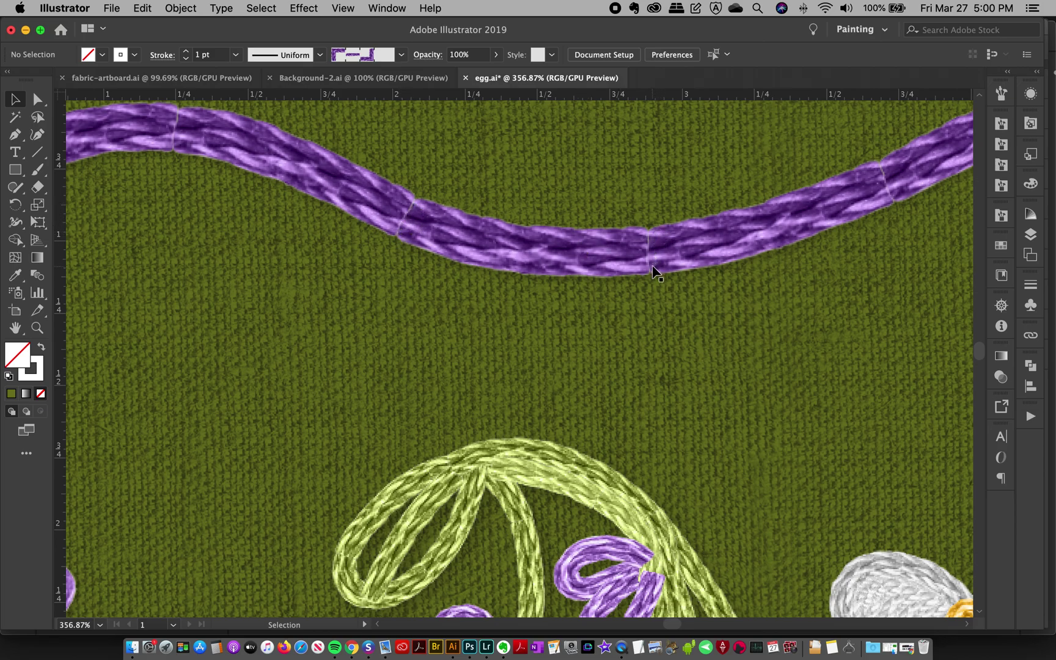
key("super+0")
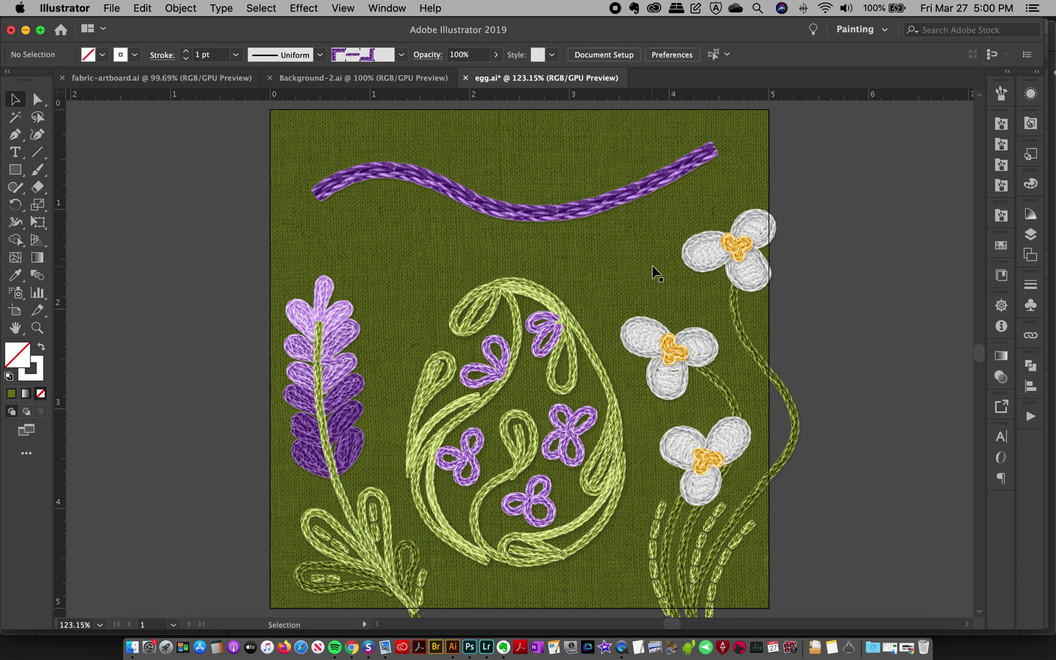
scroll(654, 271, "right", 3)
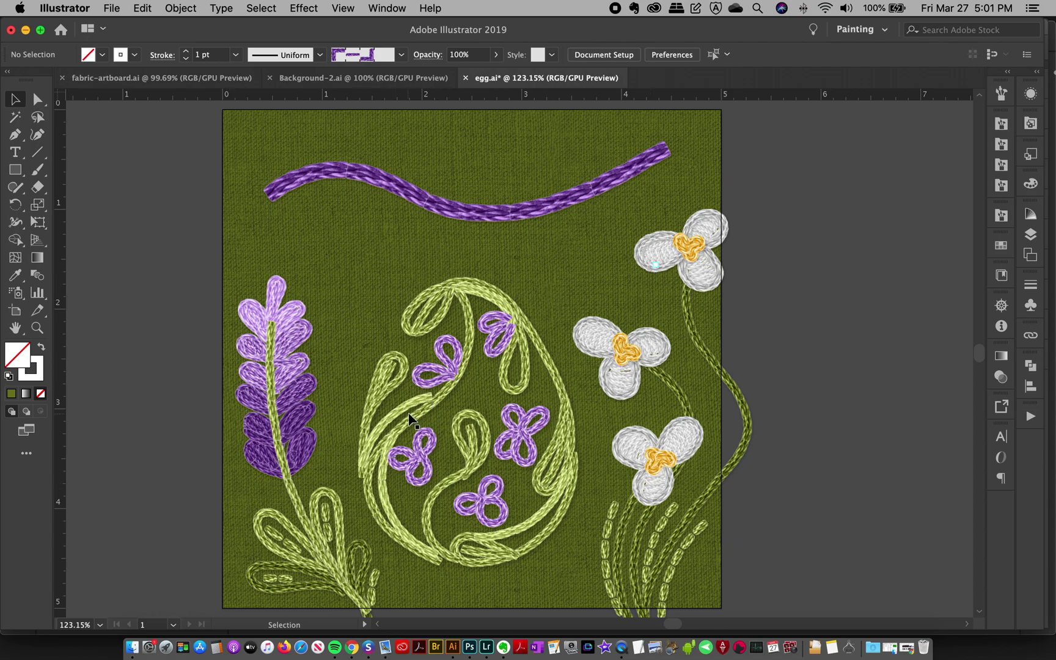
scroll(409, 419, "right", 3)
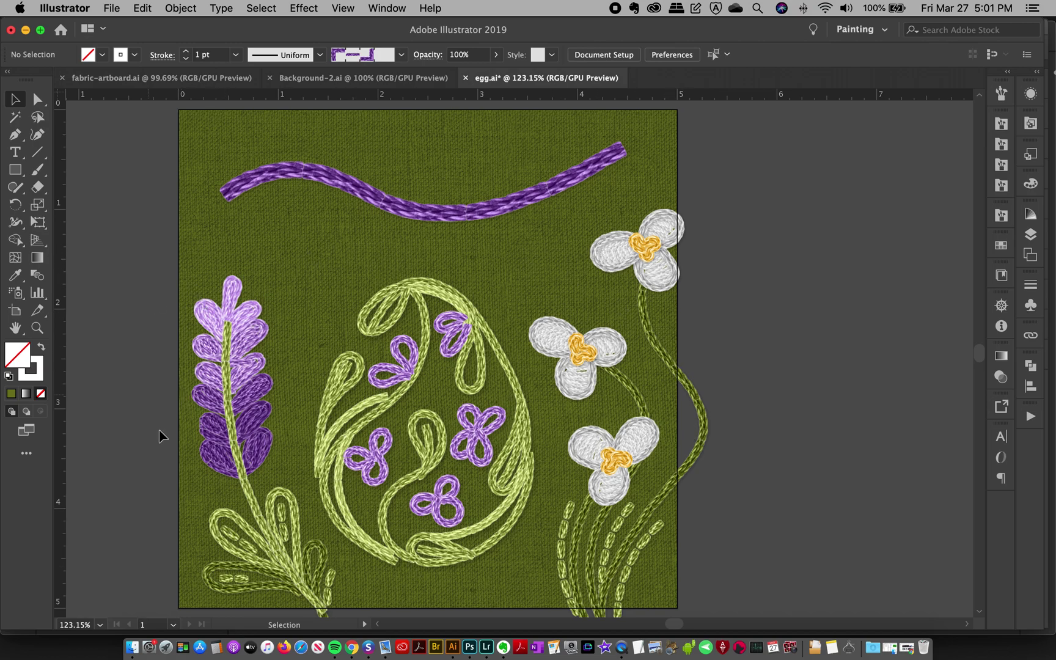
scroll(345, 318, "left", 1)
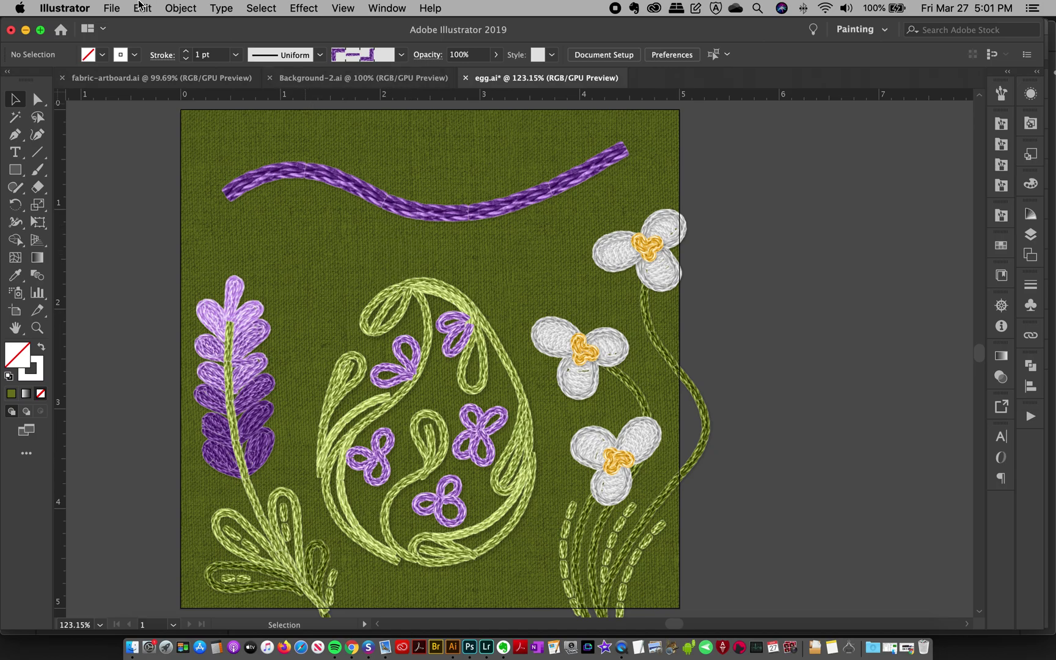
Step: Export the artboard to the Desktop as egg.png, a PNG at 300 ppi
left_click(85, 7)
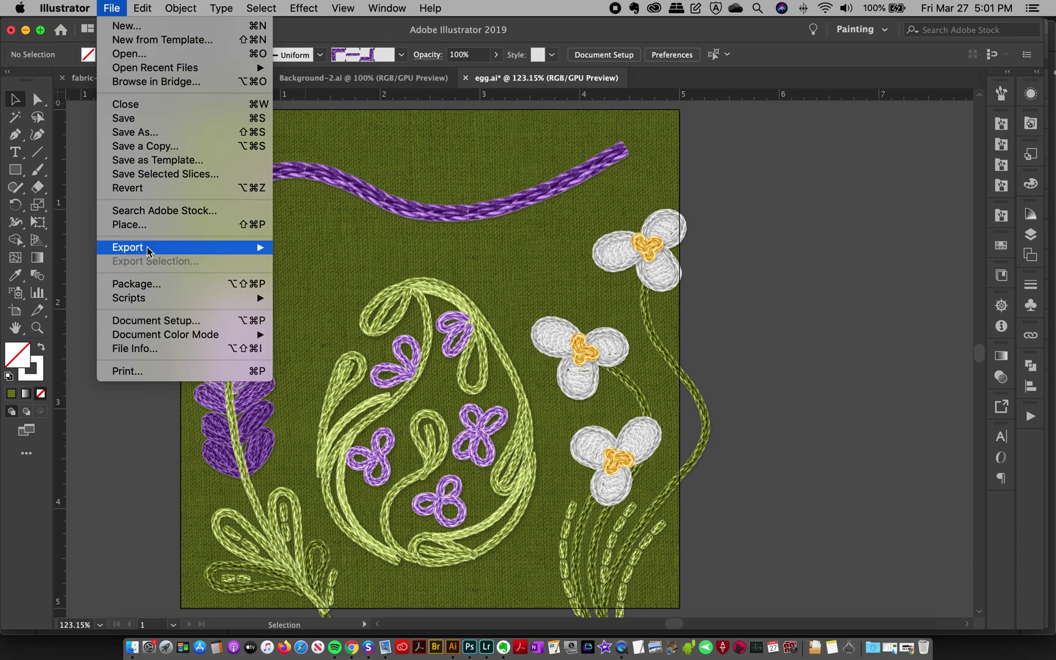
mouse_move(147, 248)
left_click(300, 262)
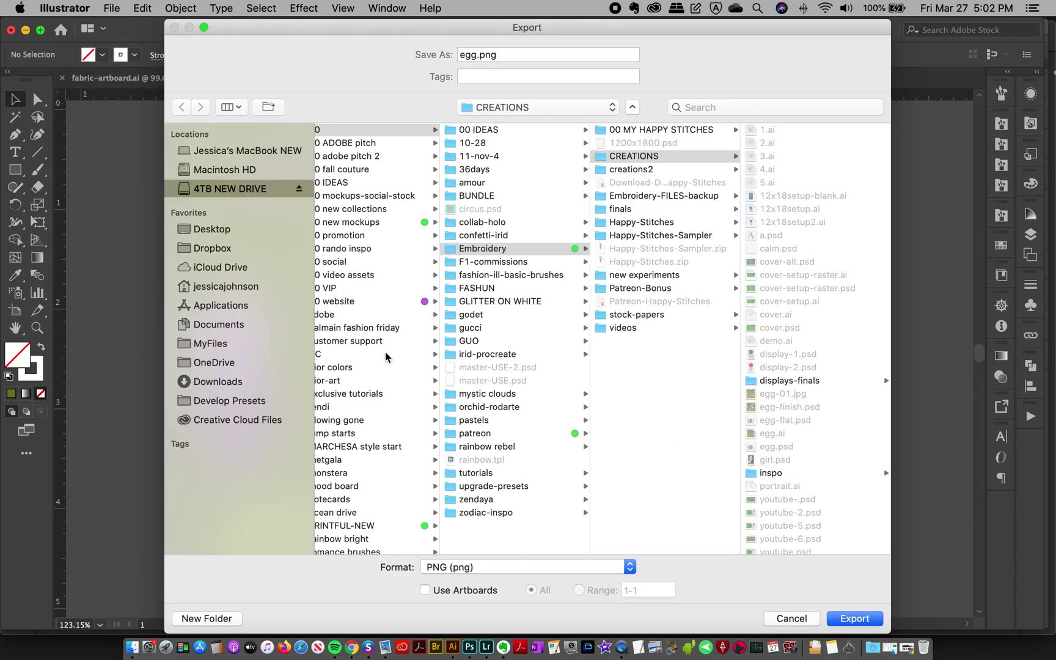
left_click(233, 229)
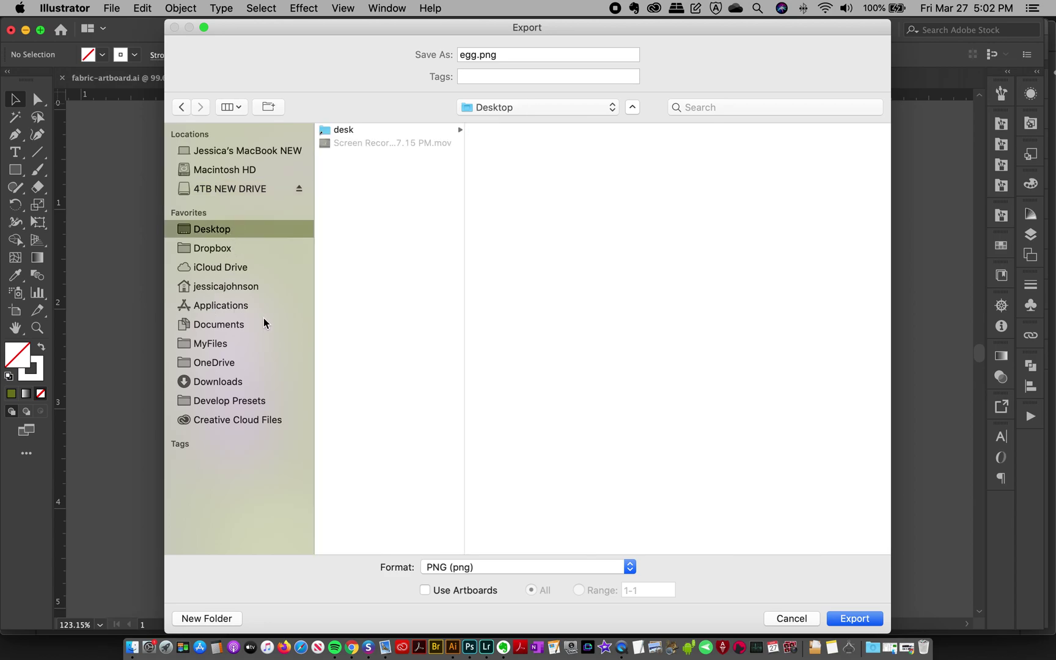
left_click(449, 590)
left_click(855, 620)
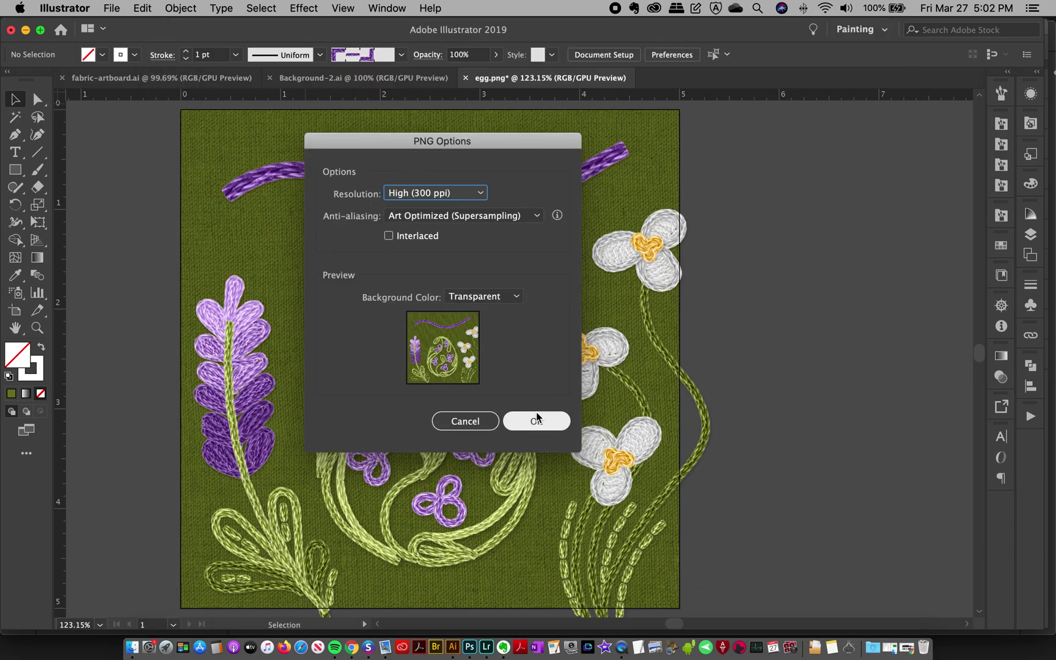
left_click(536, 418)
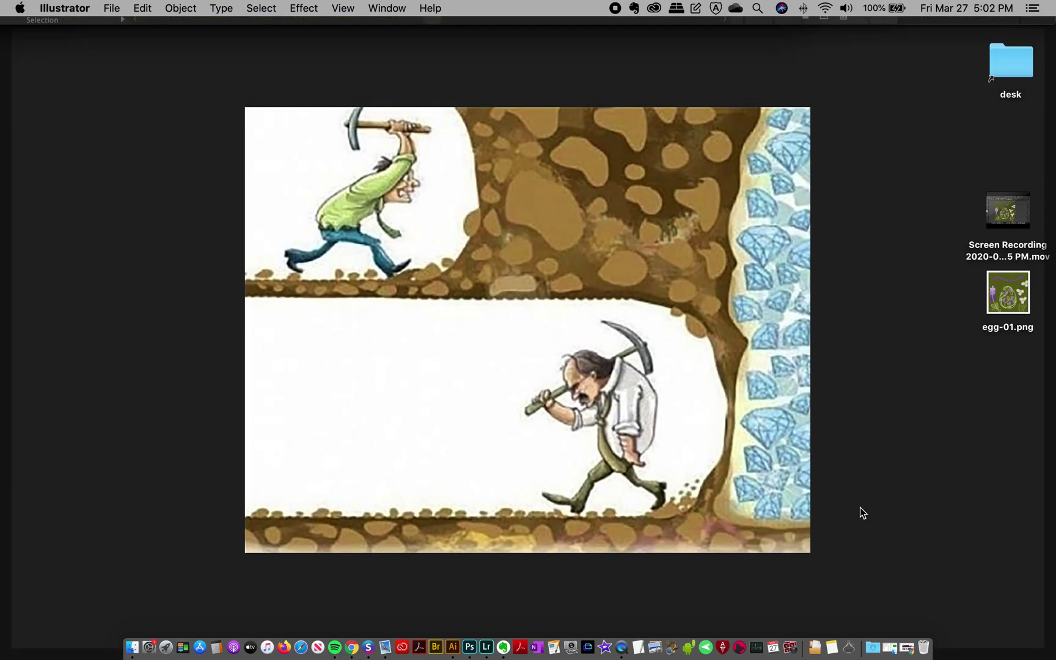
Step: Drag egg-01.png from the Desktop onto Photoshop in the Dock to open it
left_click(817, 436)
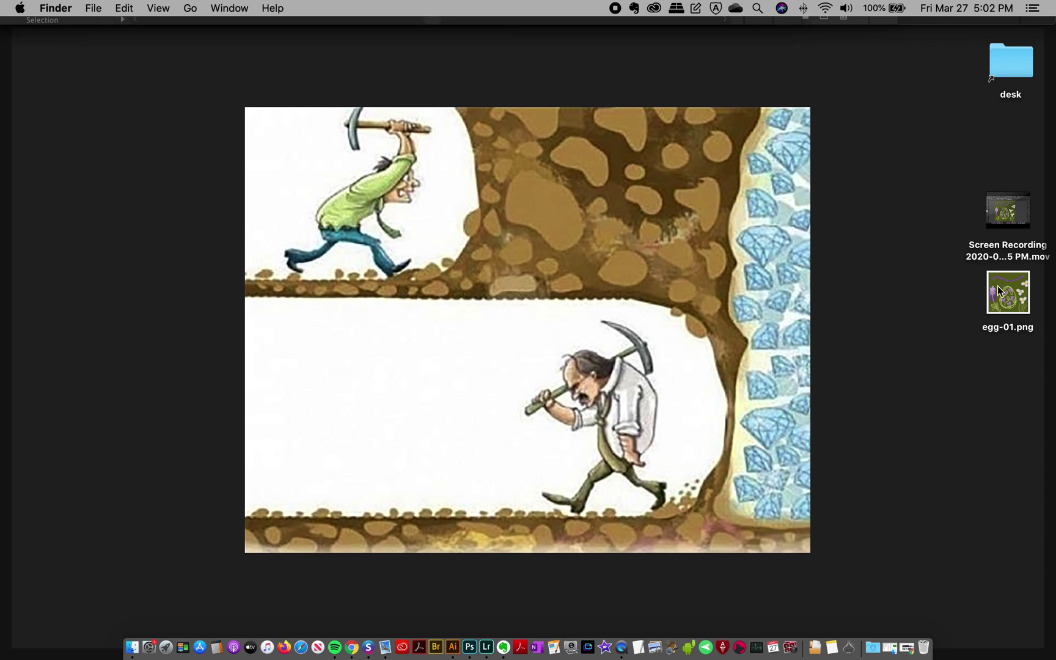
left_click_drag(997, 288, 472, 648)
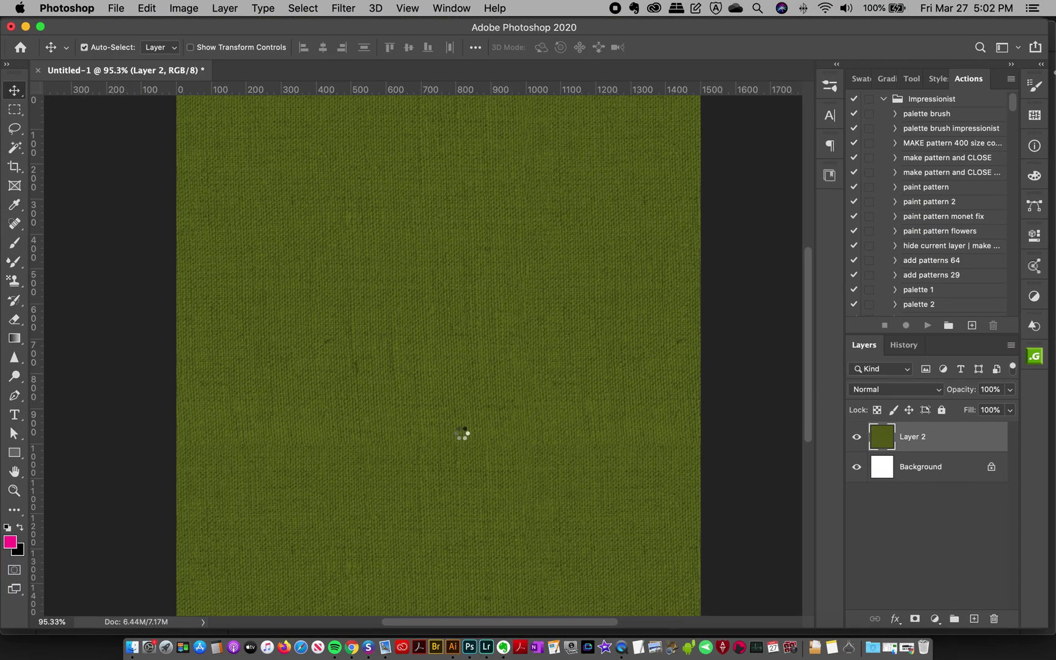
Step: Magnify the purple wavy stroke to about 200% so its faint segment seams show
left_click(14, 490)
left_click(360, 259)
scroll(446, 246, "down", 5)
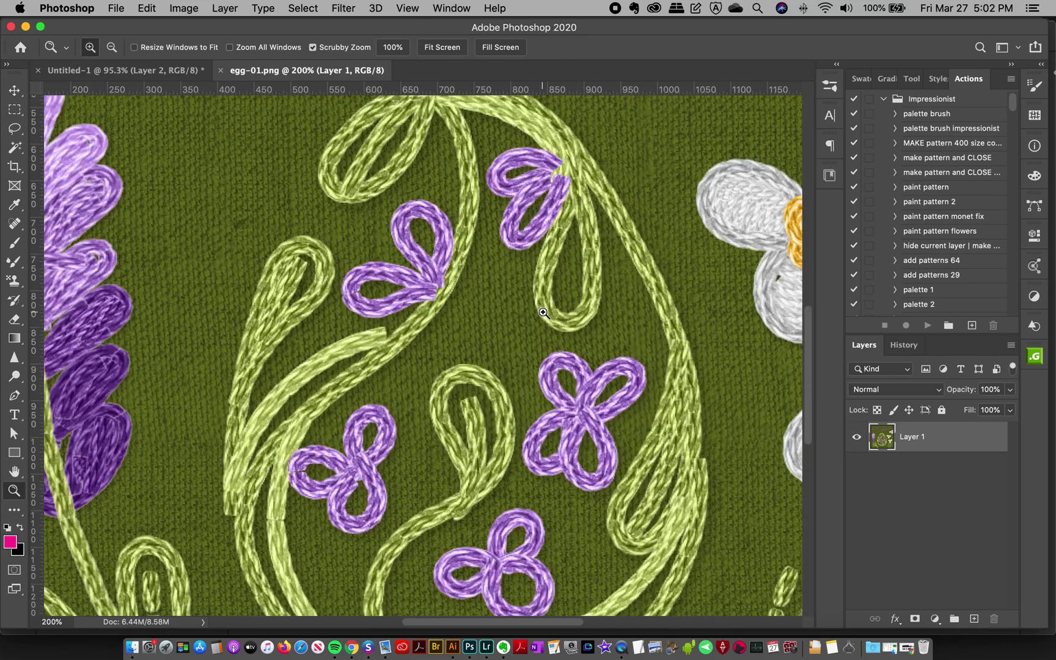
scroll(543, 313, "down", 1)
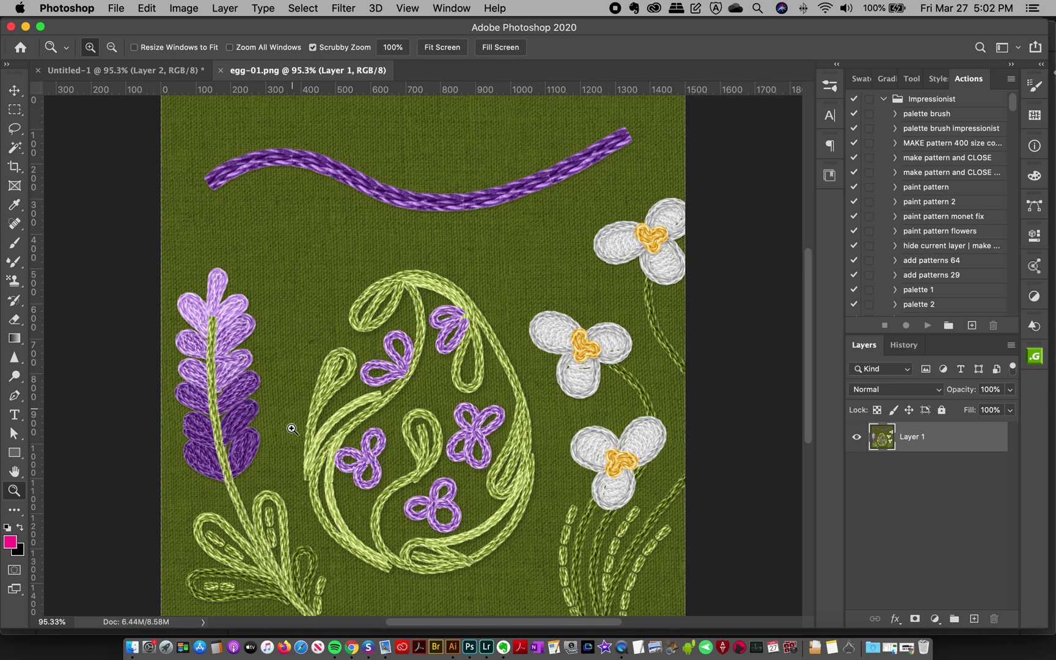
left_click_drag(427, 198, 439, 224)
left_click(439, 223)
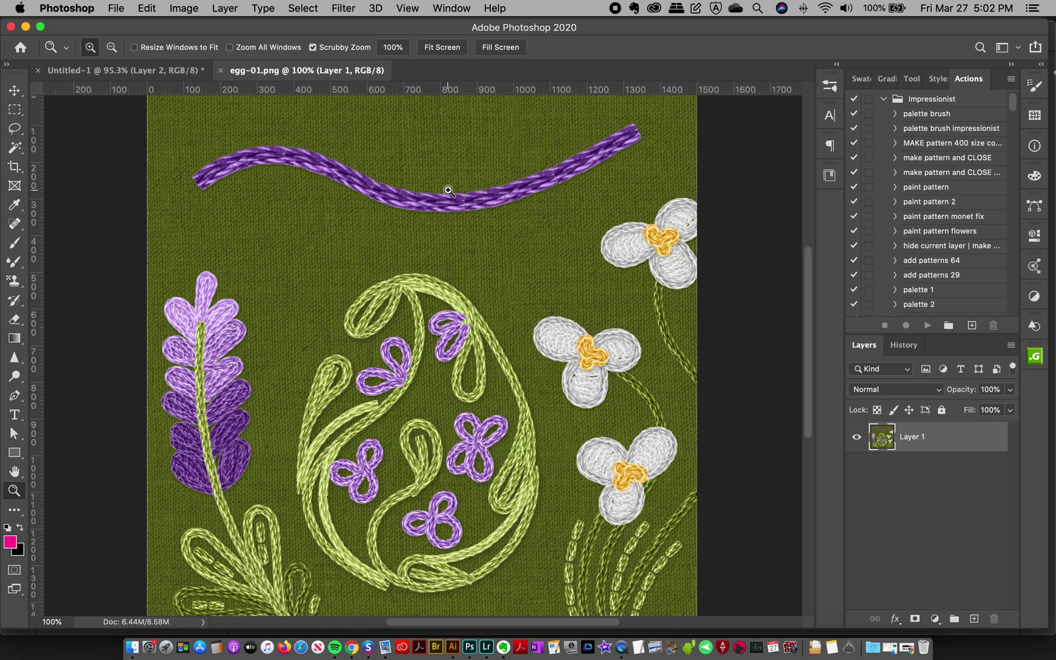
left_click(449, 192)
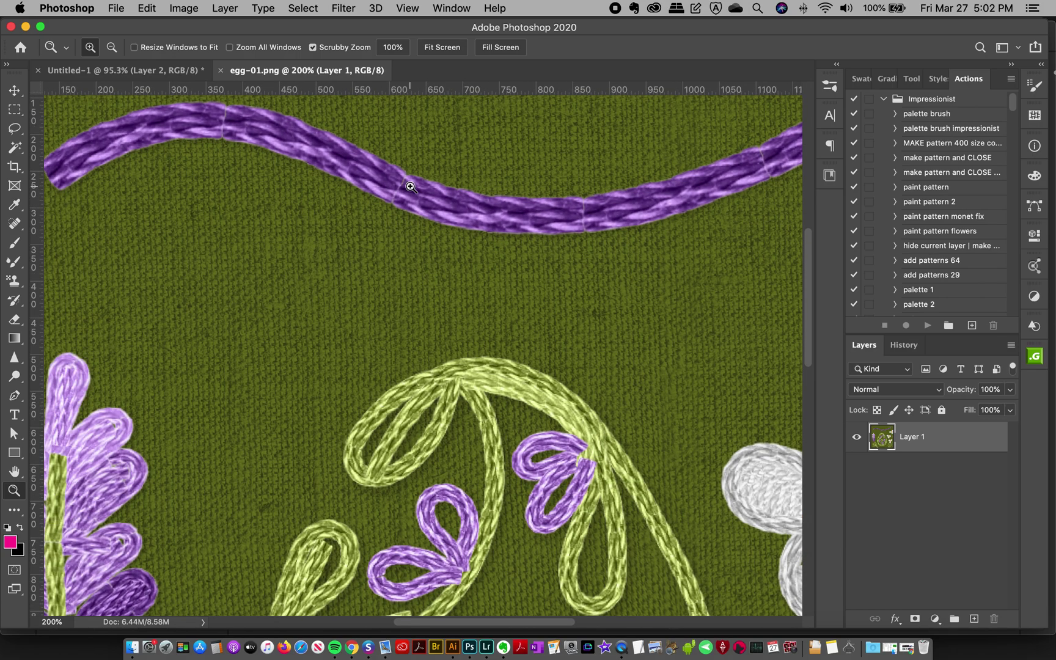
left_click(410, 187, "alt")
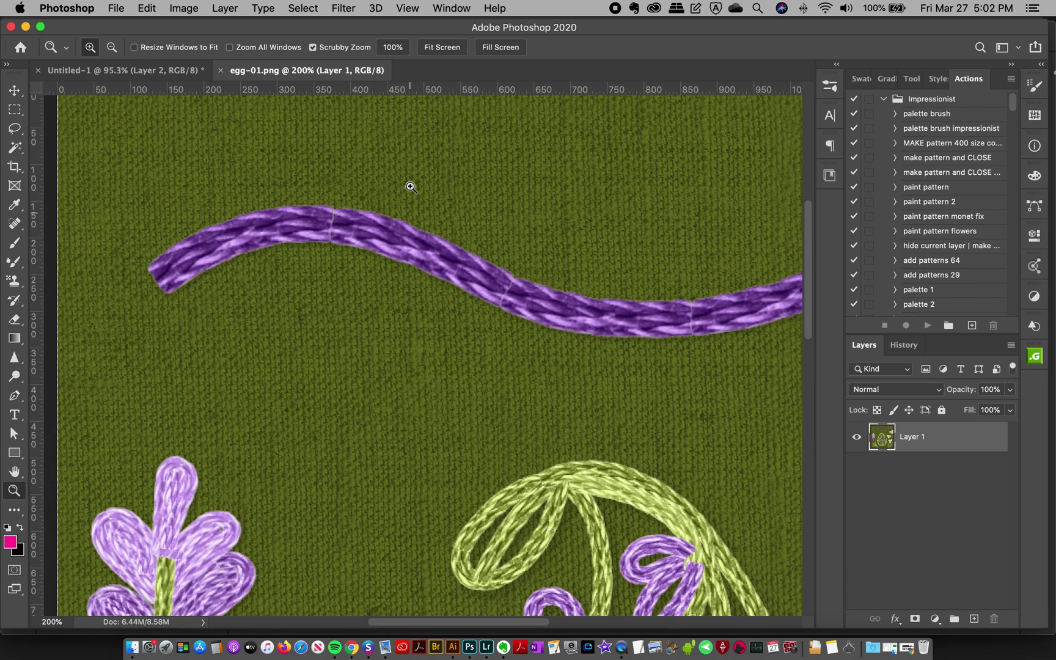
left_click(354, 204)
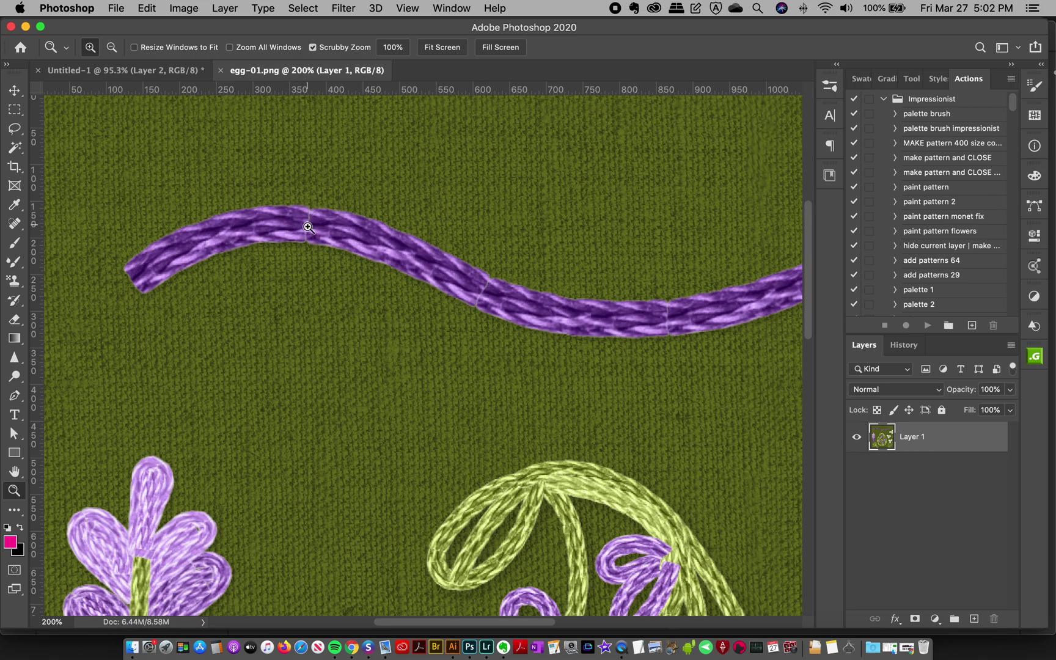
Step: Heal each seam along the purple rope with the Content-Aware Spot Healing Brush, then fit the image on screen
left_click(14, 224)
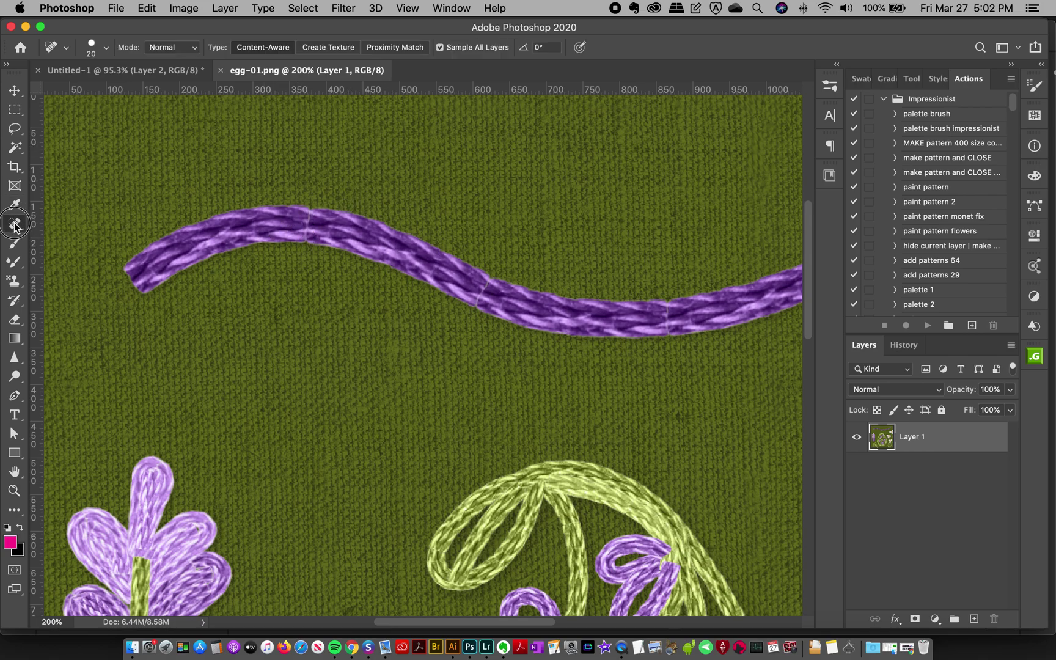
left_click_drag(14, 224, 82, 217)
left_click_drag(305, 213, 304, 227)
left_click_drag(485, 281, 476, 306)
mouse_move(667, 312)
left_mouse_down()
mouse_move(666, 303)
mouse_move(665, 332)
mouse_move(664, 306)
left_mouse_up()
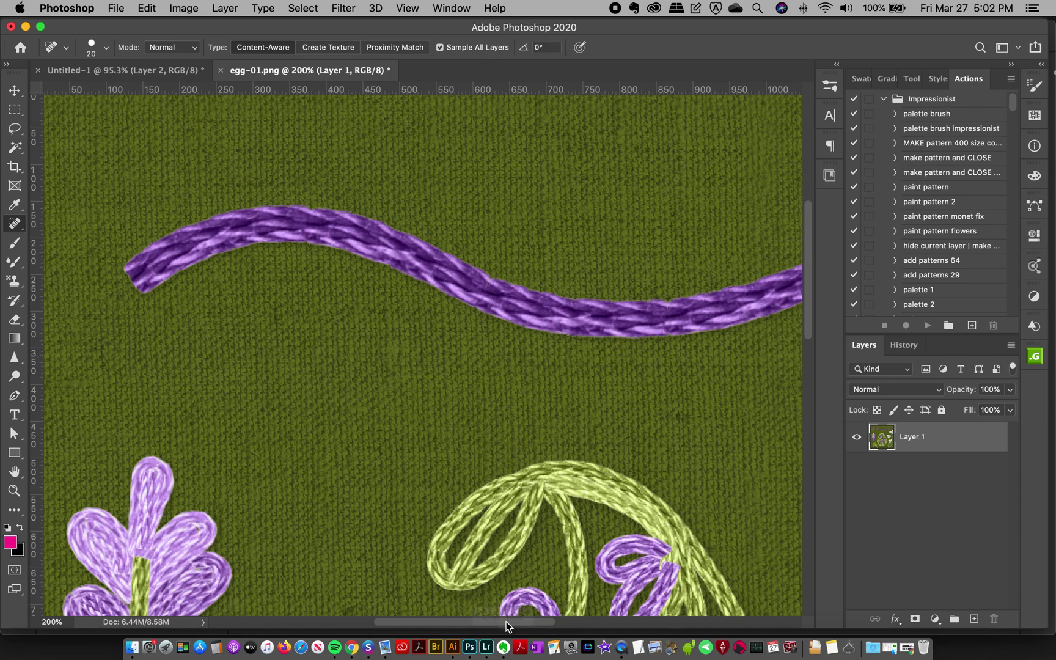
left_click_drag(506, 622, 620, 622)
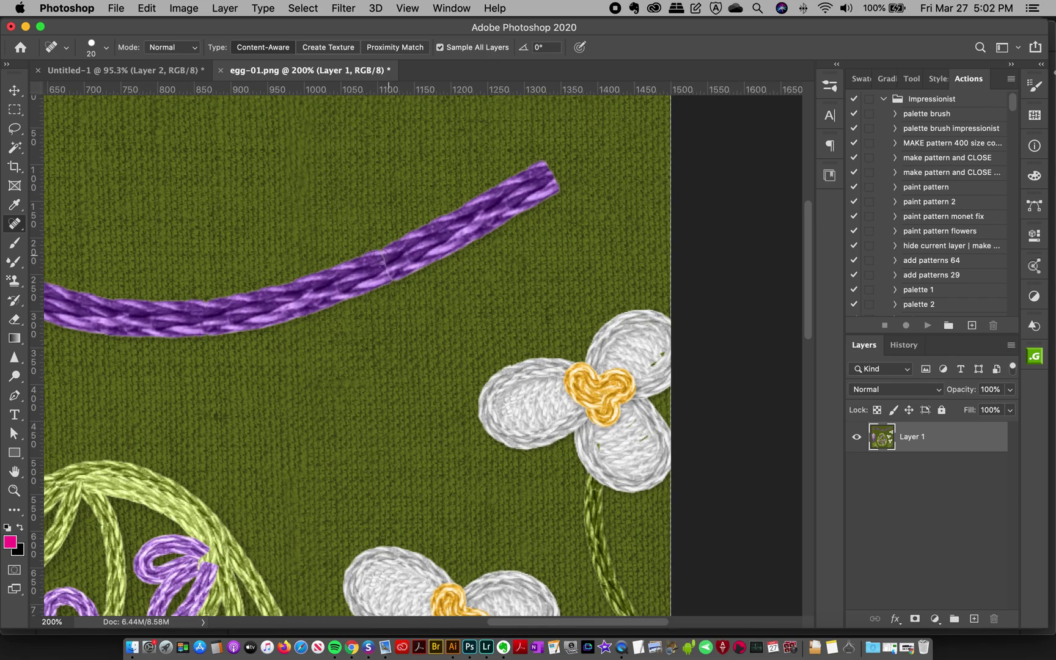
mouse_move(385, 264)
left_mouse_down()
mouse_move(383, 256)
mouse_move(386, 271)
mouse_move(377, 266)
left_mouse_up()
key("super+0")
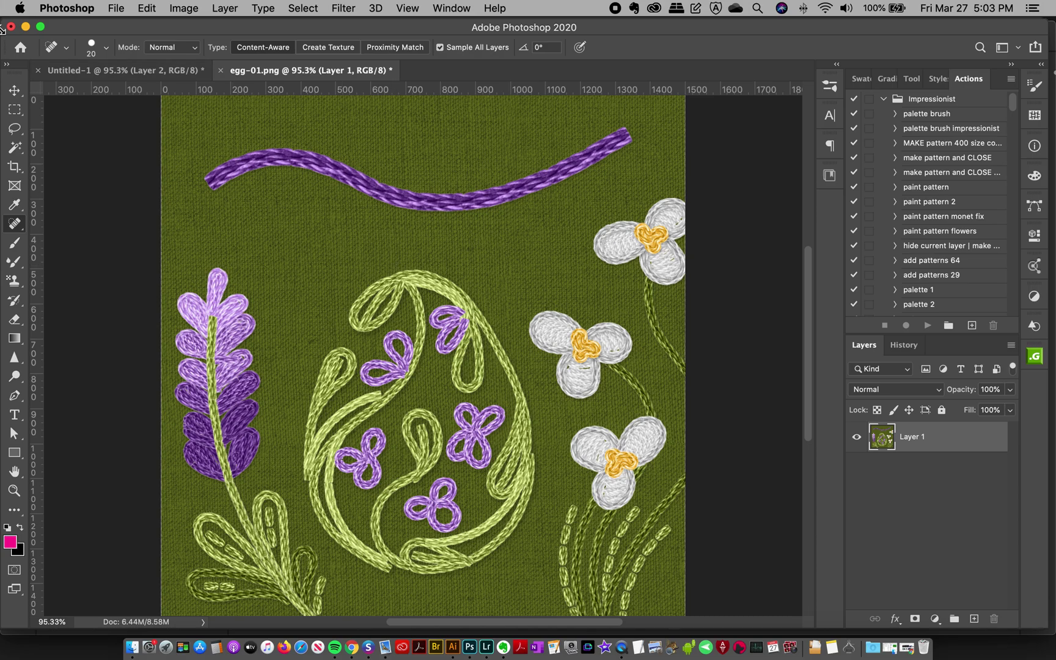
left_click(14, 89)
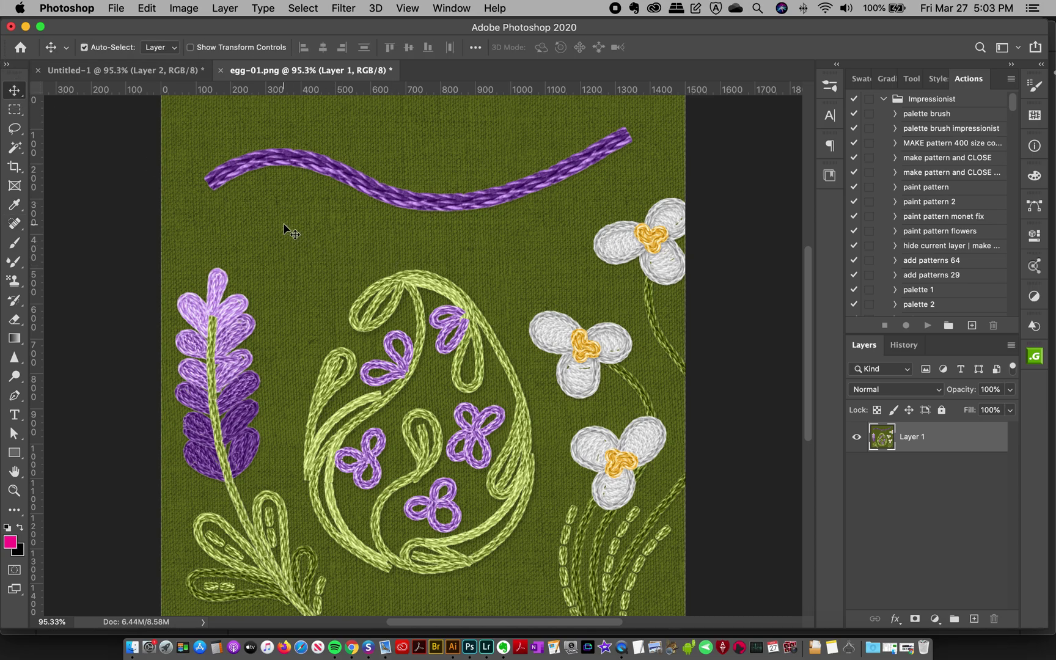